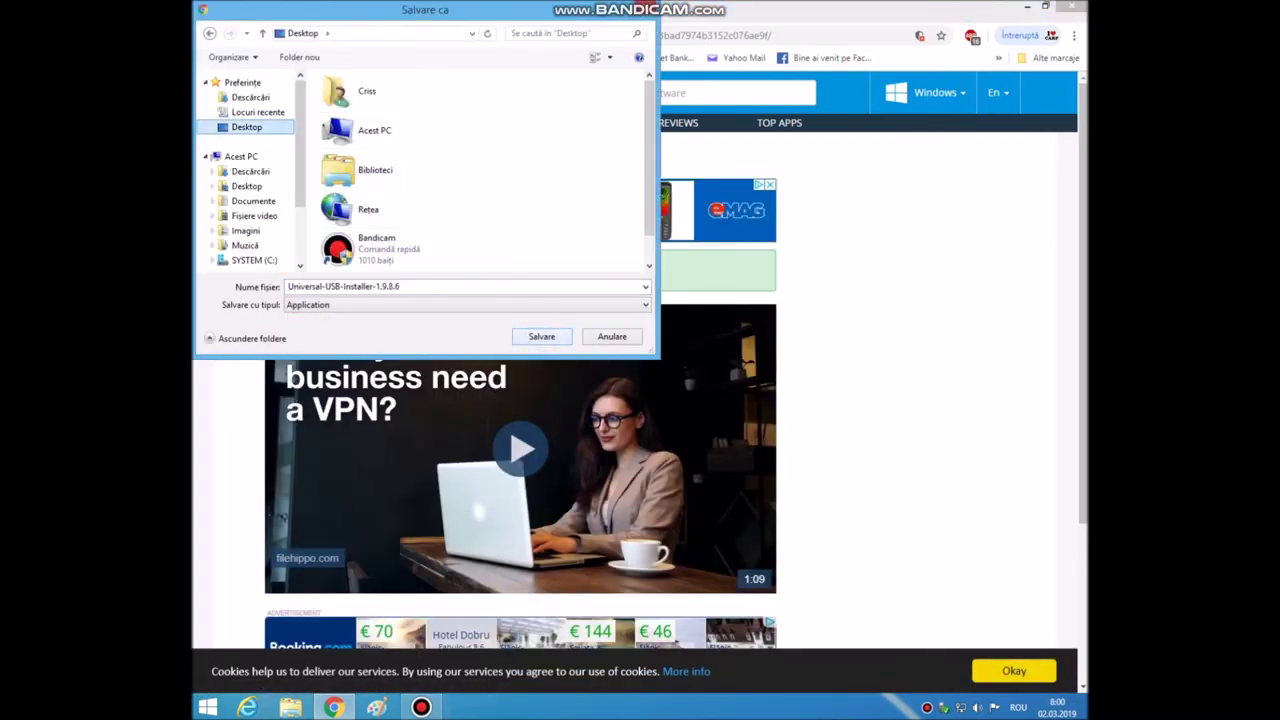
Step: Save Universal-USB-Installer-1.9.8.6 to the desktop and go back to the Google search results
key(Return)
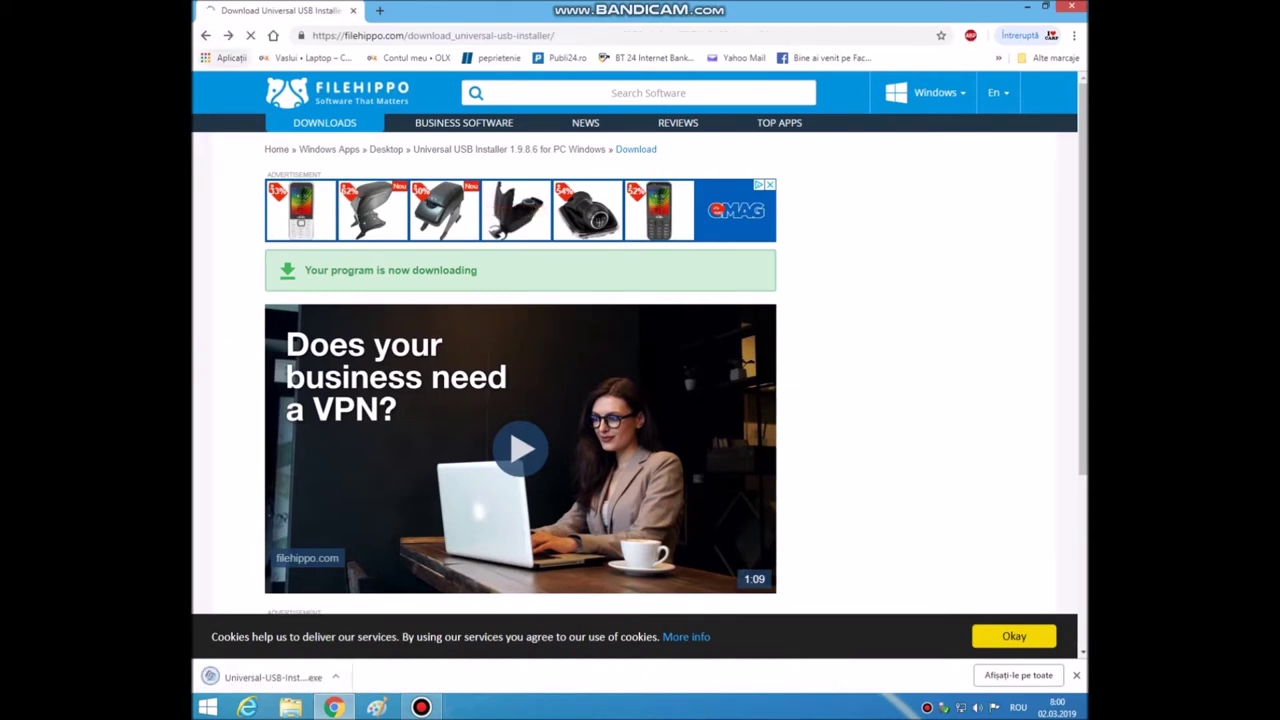
key(alt+Left)
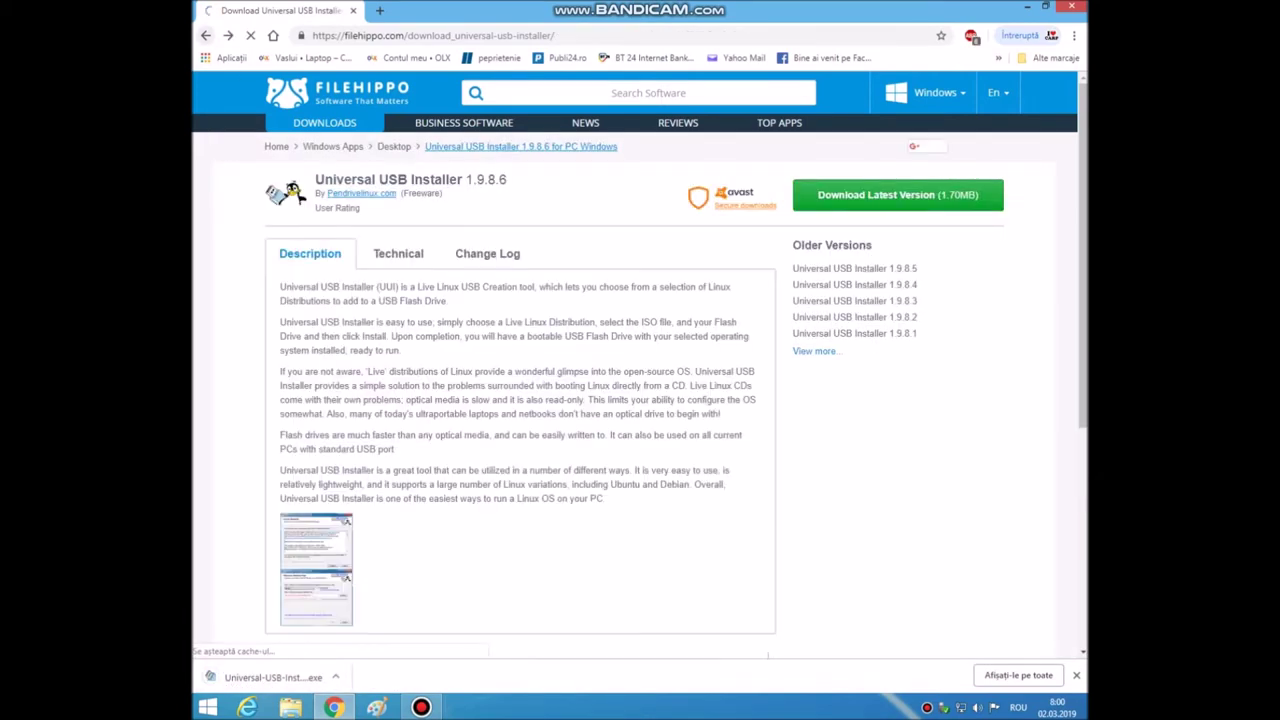
key(alt+Left)
Step: Search Google for "linux mint" and open the Download page of linuxmint.com
text(l)
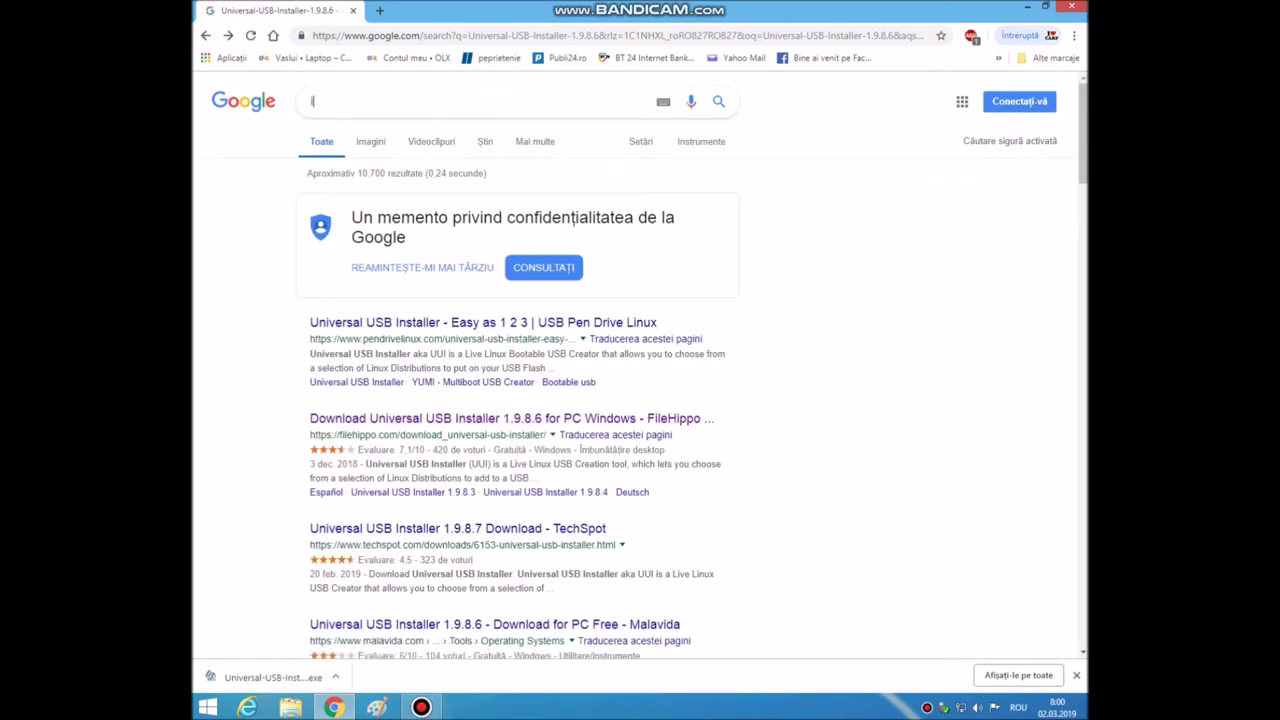
text(inux mint)
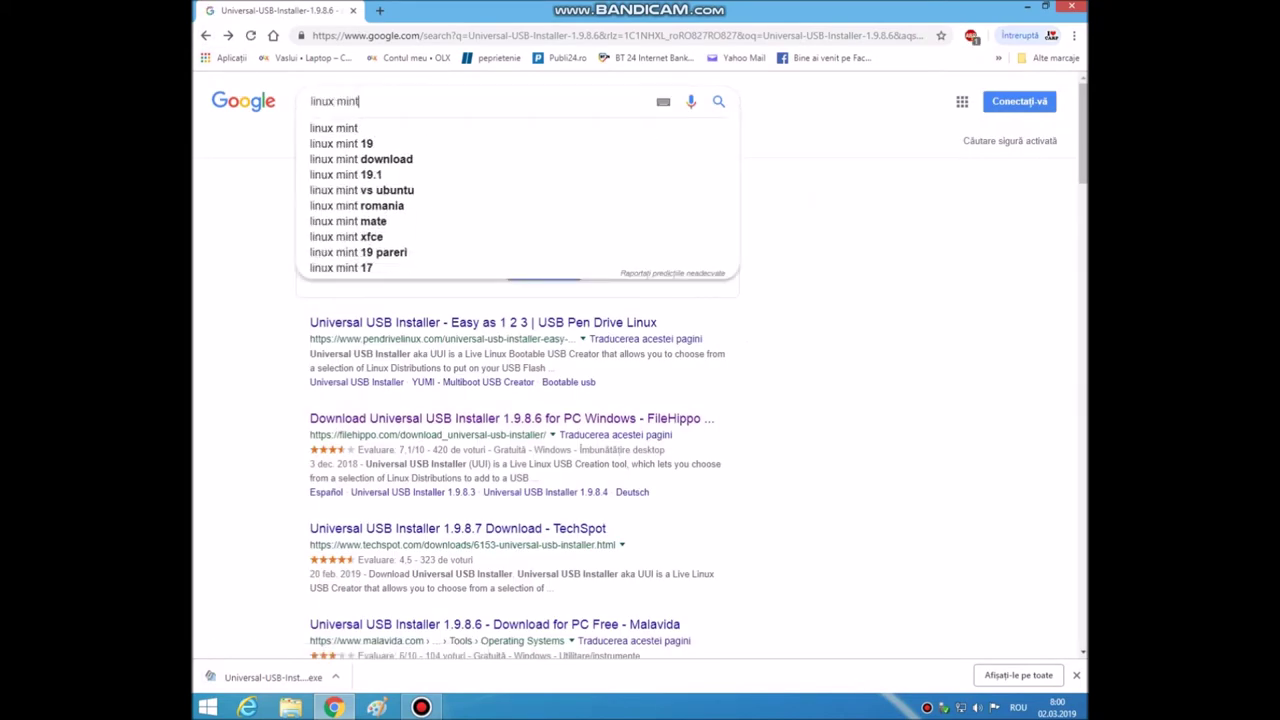
key(Return)
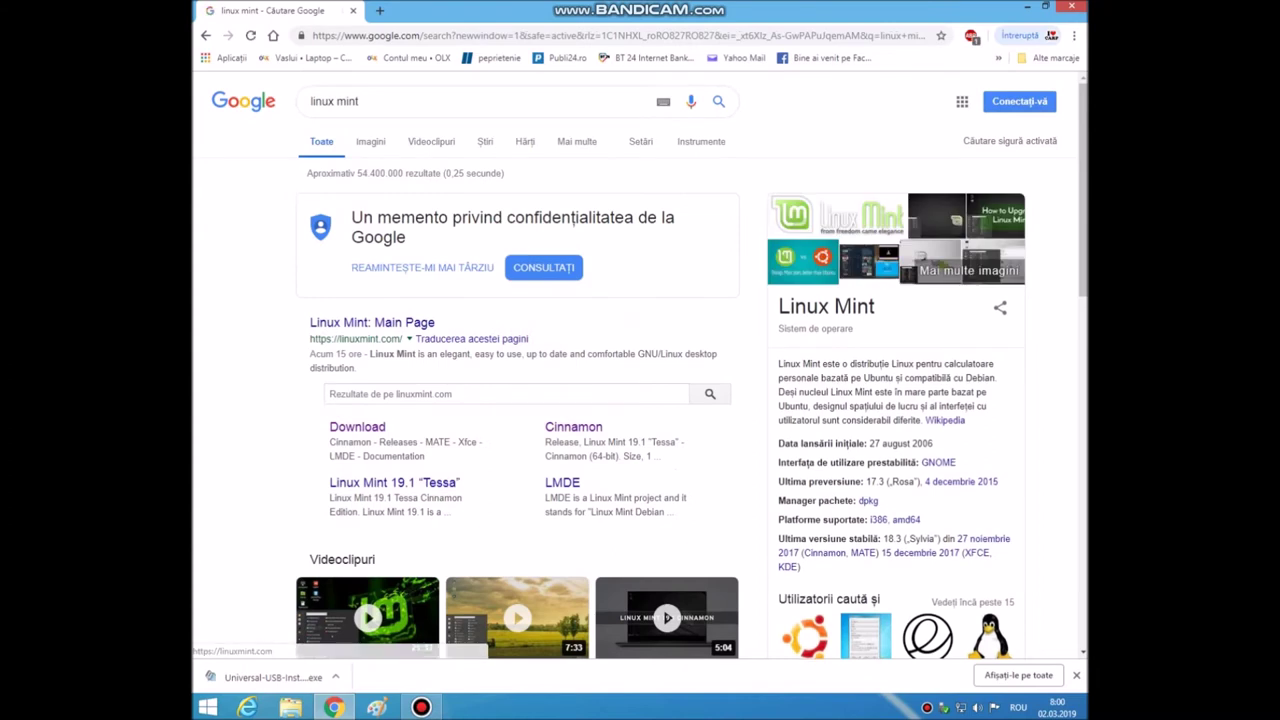
click(356, 423)
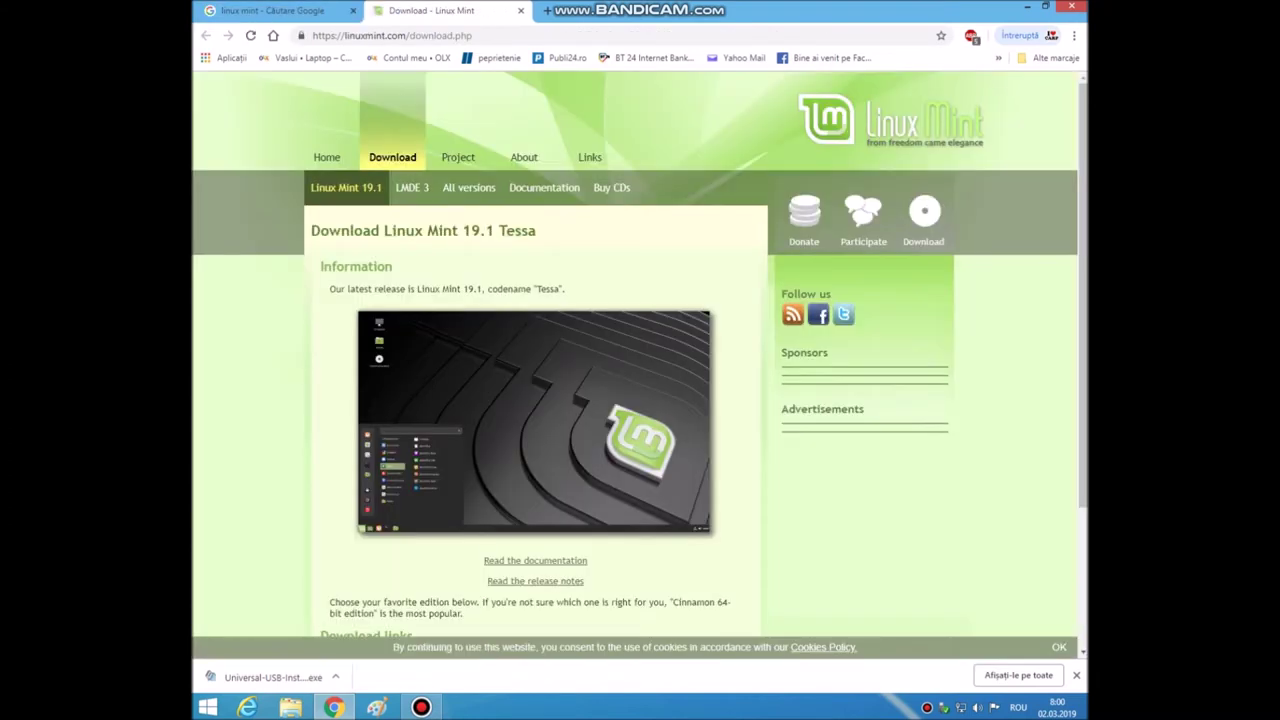
Step: Save the Linux Mint 19.1 Cinnamon 64-bit torrent to the desktop and start its download to D:\Downloads in µTorrent
scroll(535, 360, down, 2)
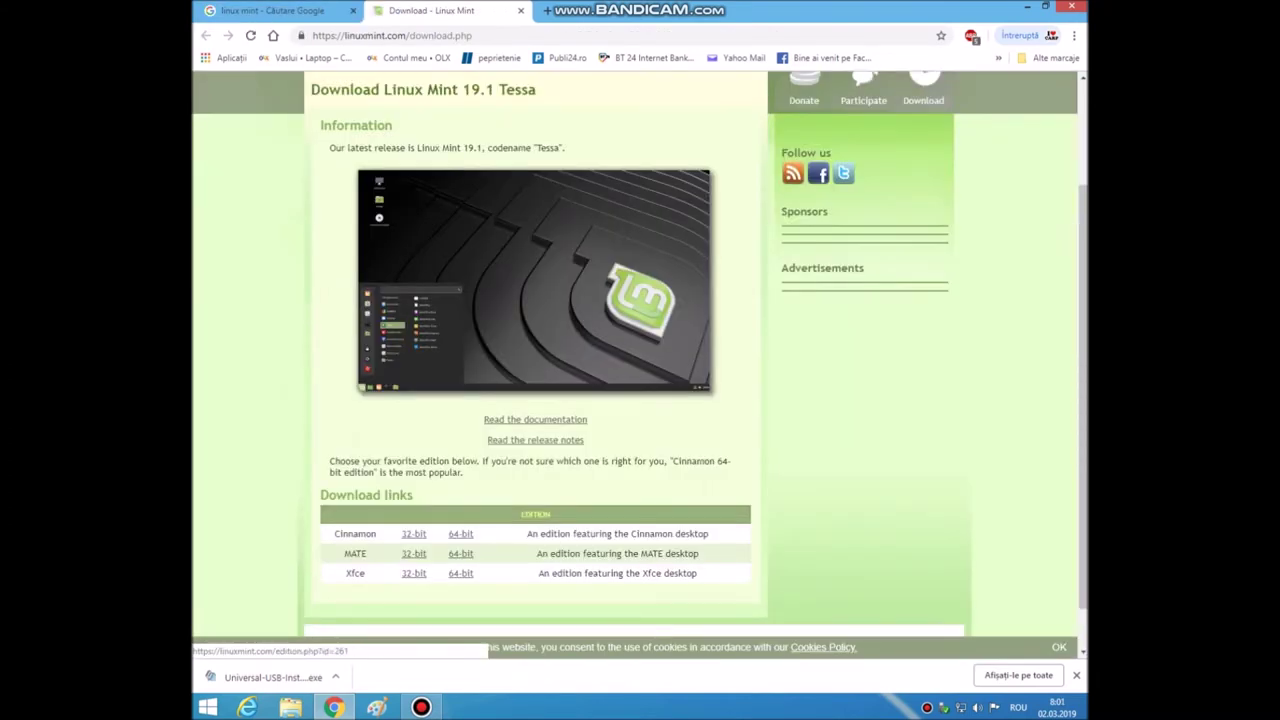
click(461, 533)
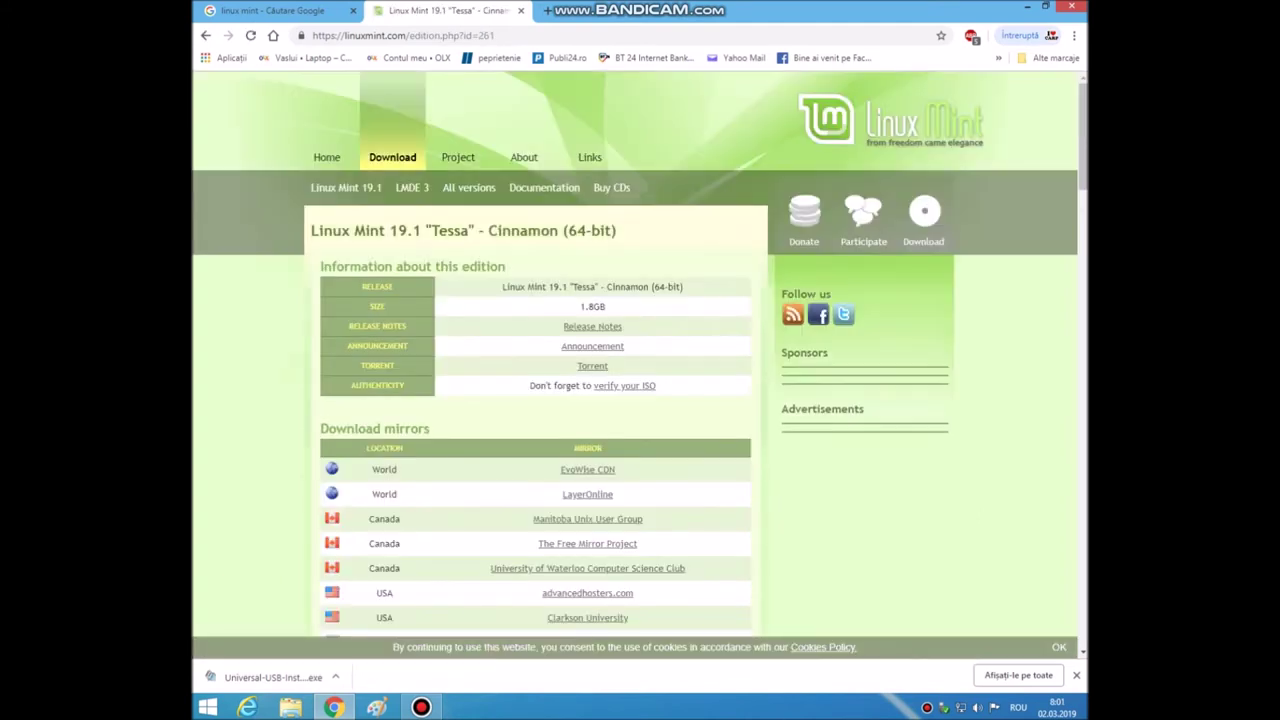
click(592, 365)
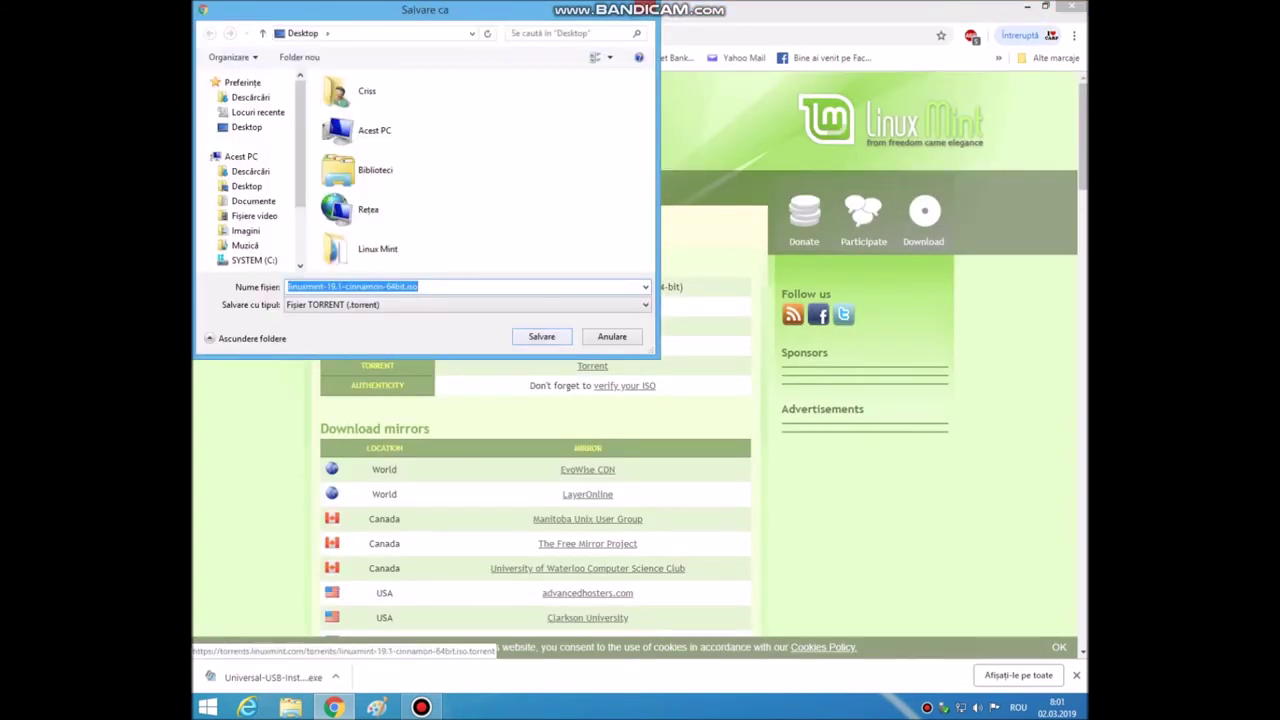
key(Return)
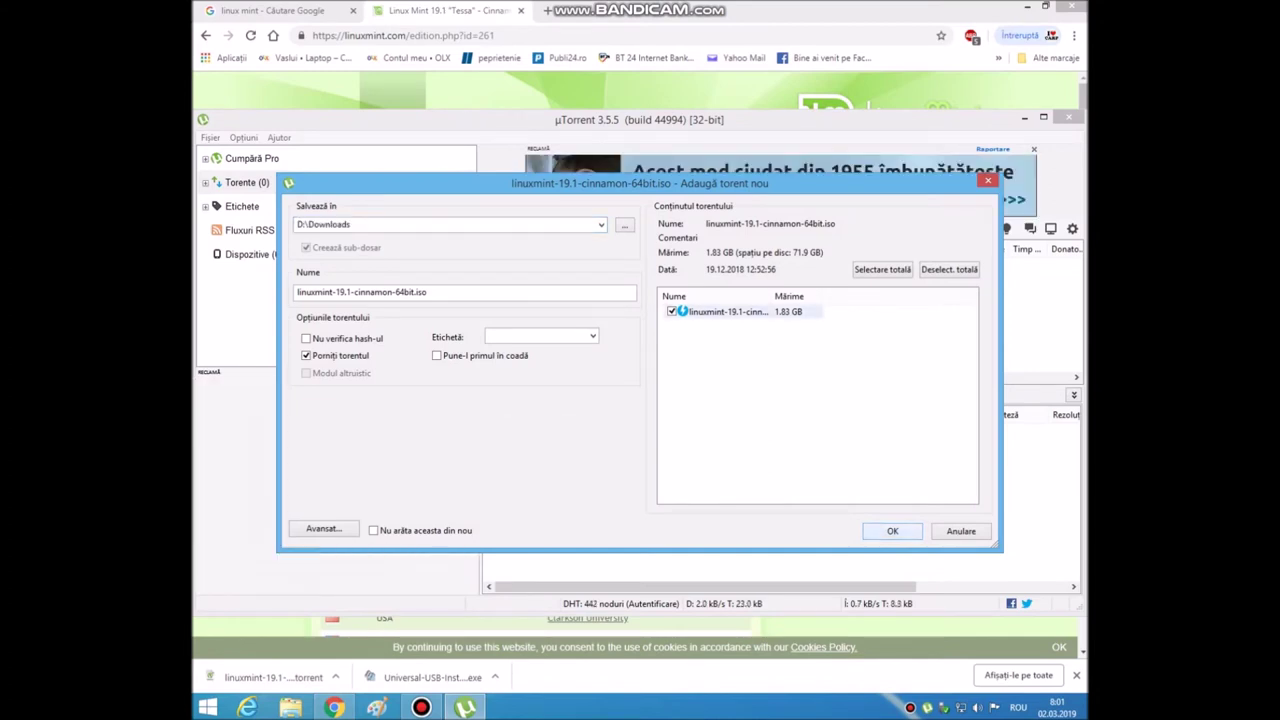
key(Return)
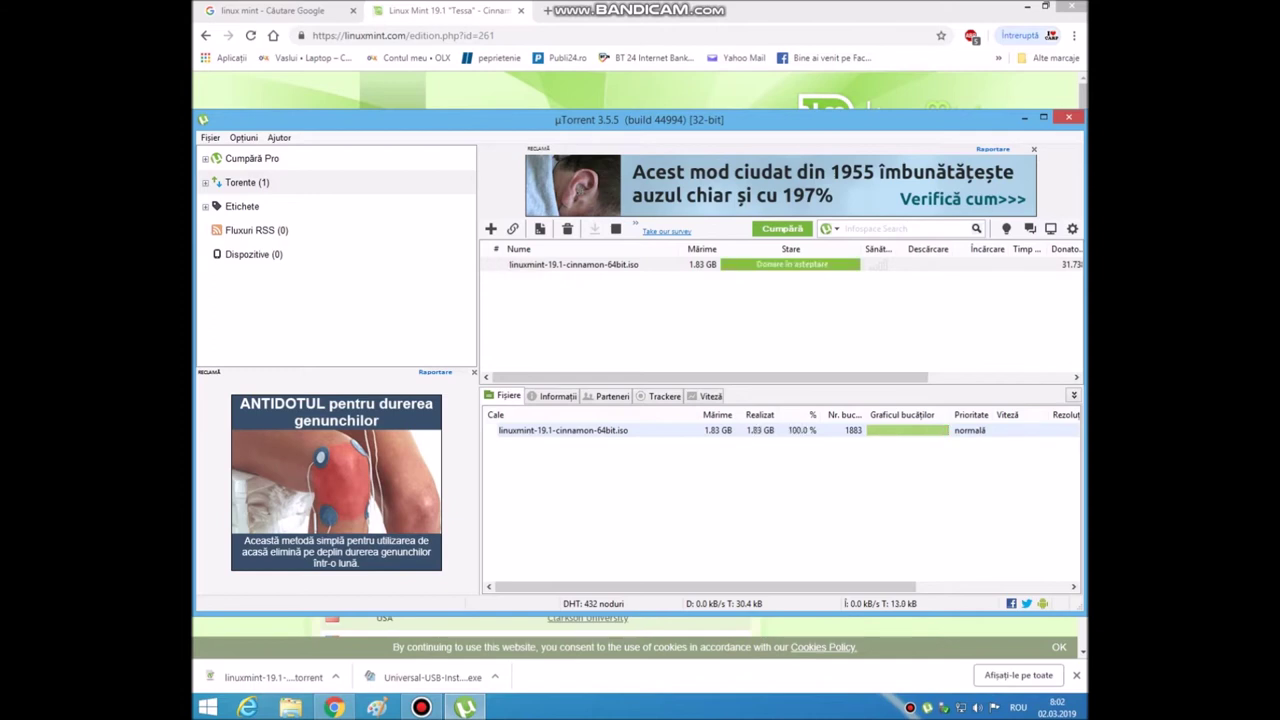
Step: Remove the linuxmint-19.1-cinnamon-64bit.iso torrent from the list and exit µTorrent completely
key(Delete)
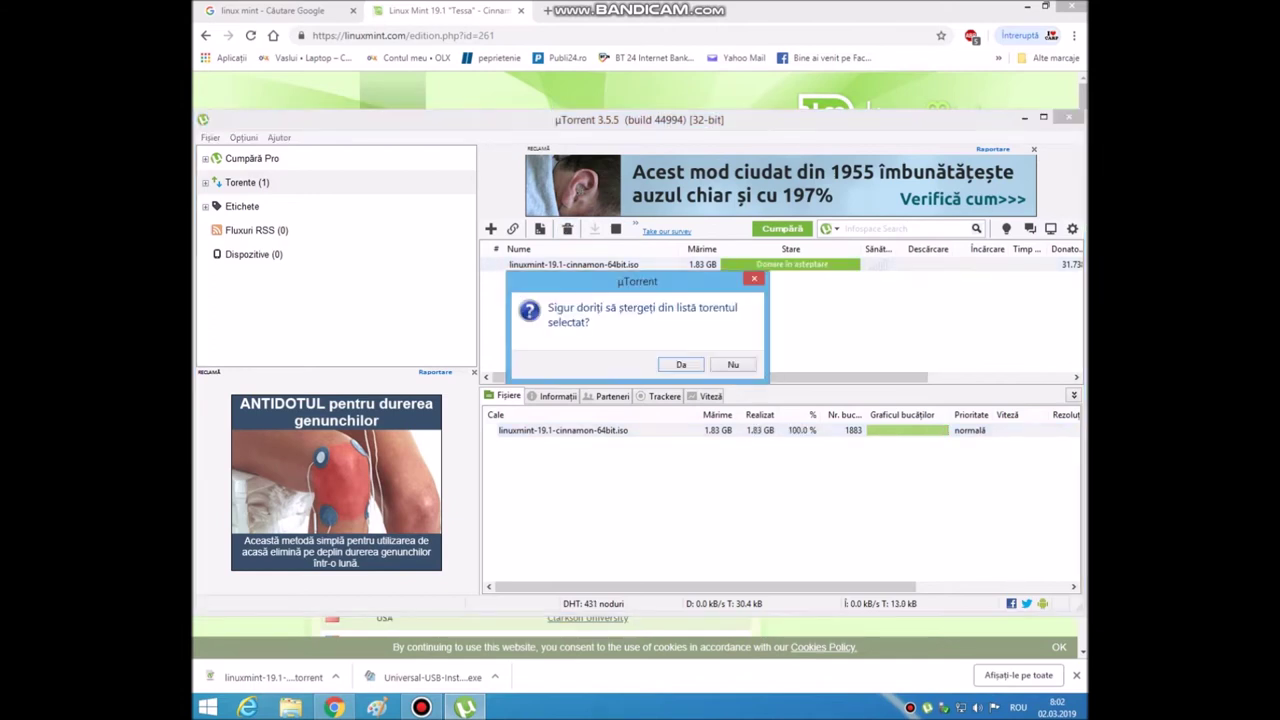
key(Return)
click(1069, 117)
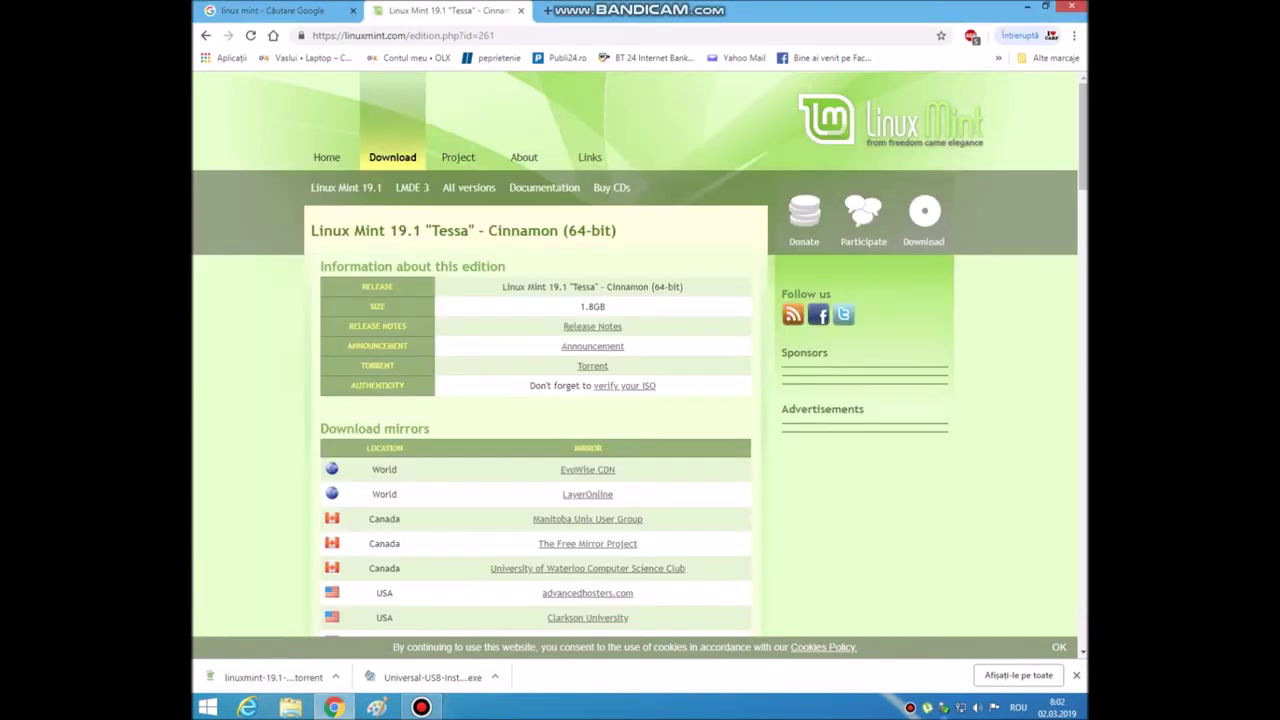
right_click(925, 707)
click(949, 700)
click(696, 362)
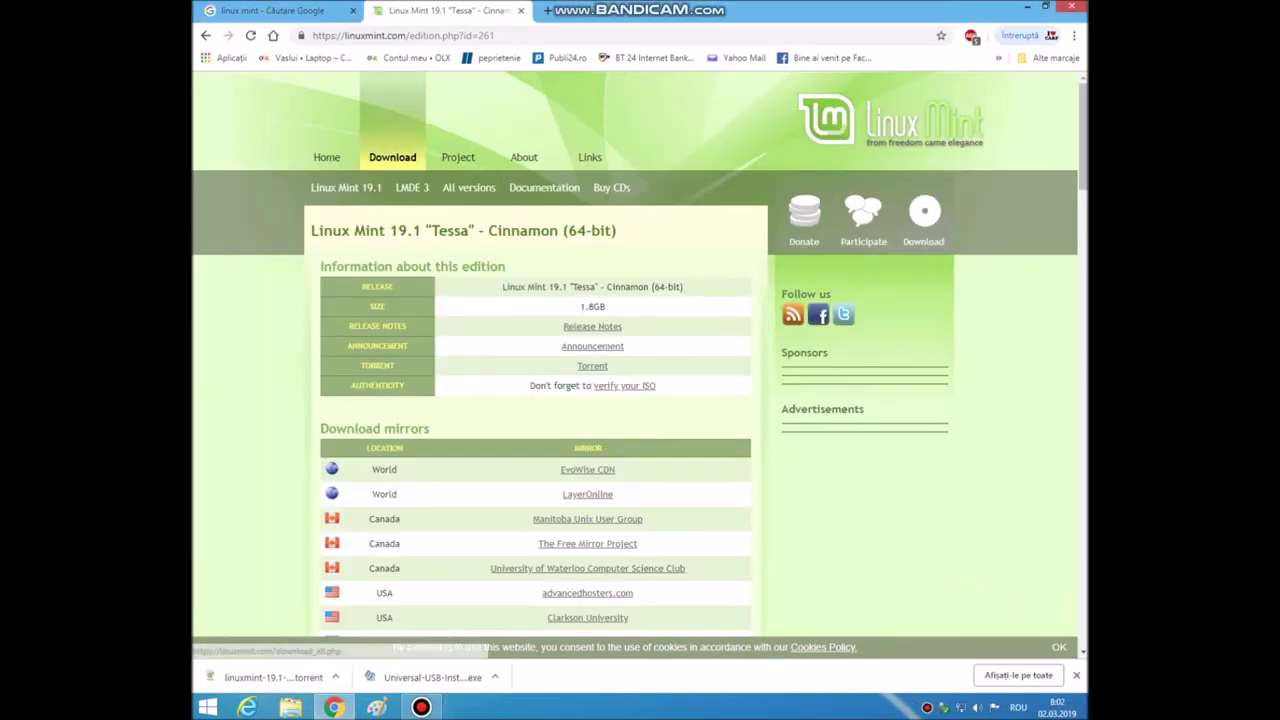
Step: Close the Linux Mint and Google search pages together with the browser
key(ctrl+w)
key(ctrl+w)
key(alt+F4)
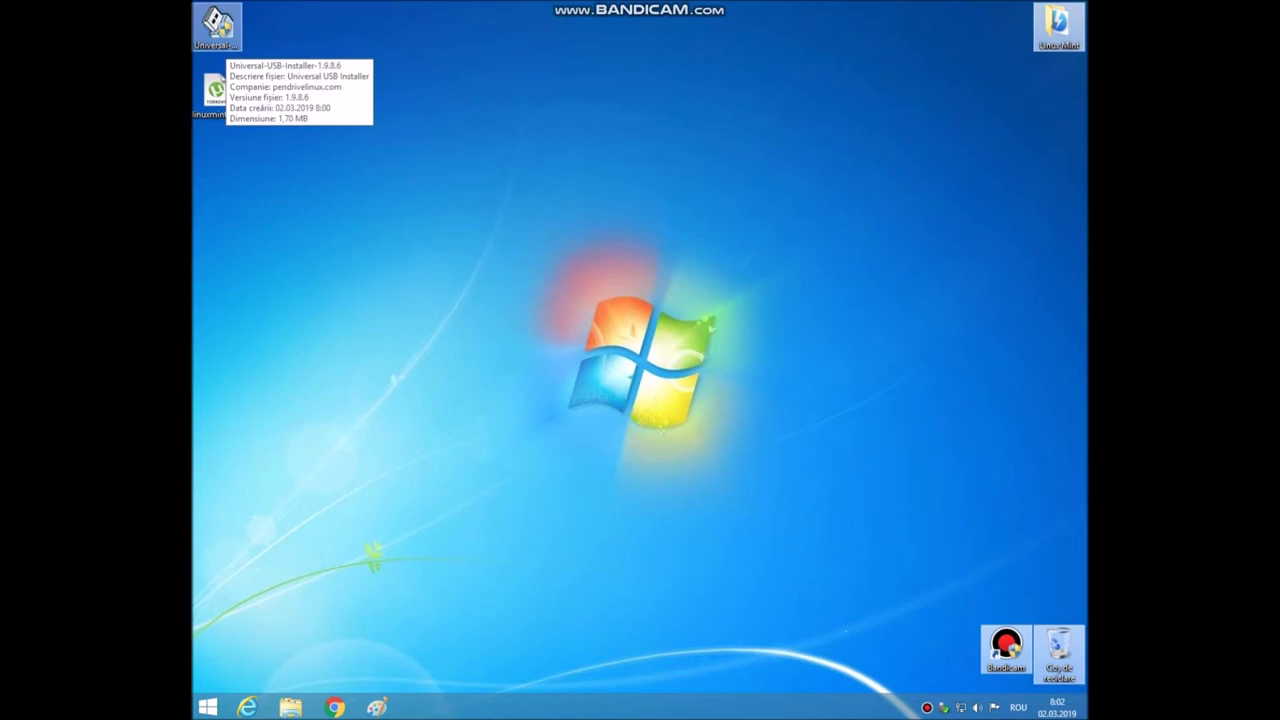
Step: Launch Universal USB Installer 1.9.8.6 from the desktop and accept its license agreement
double_click(217, 27)
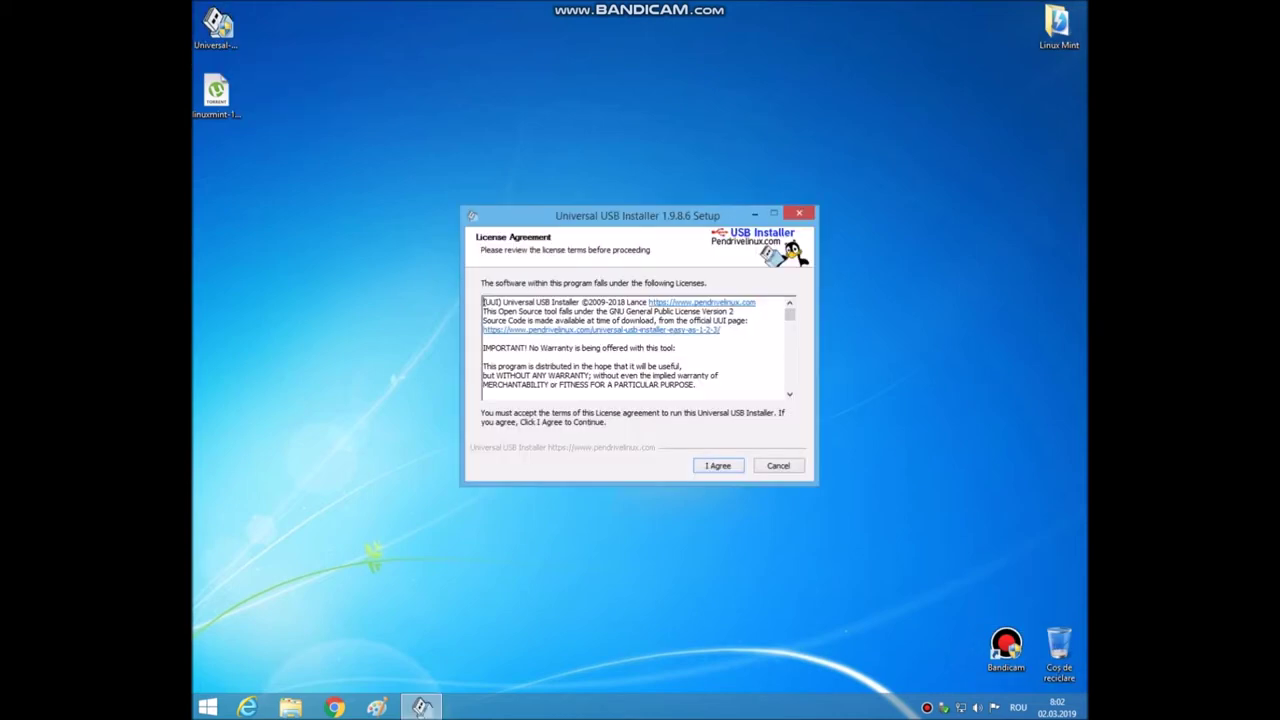
key(Return)
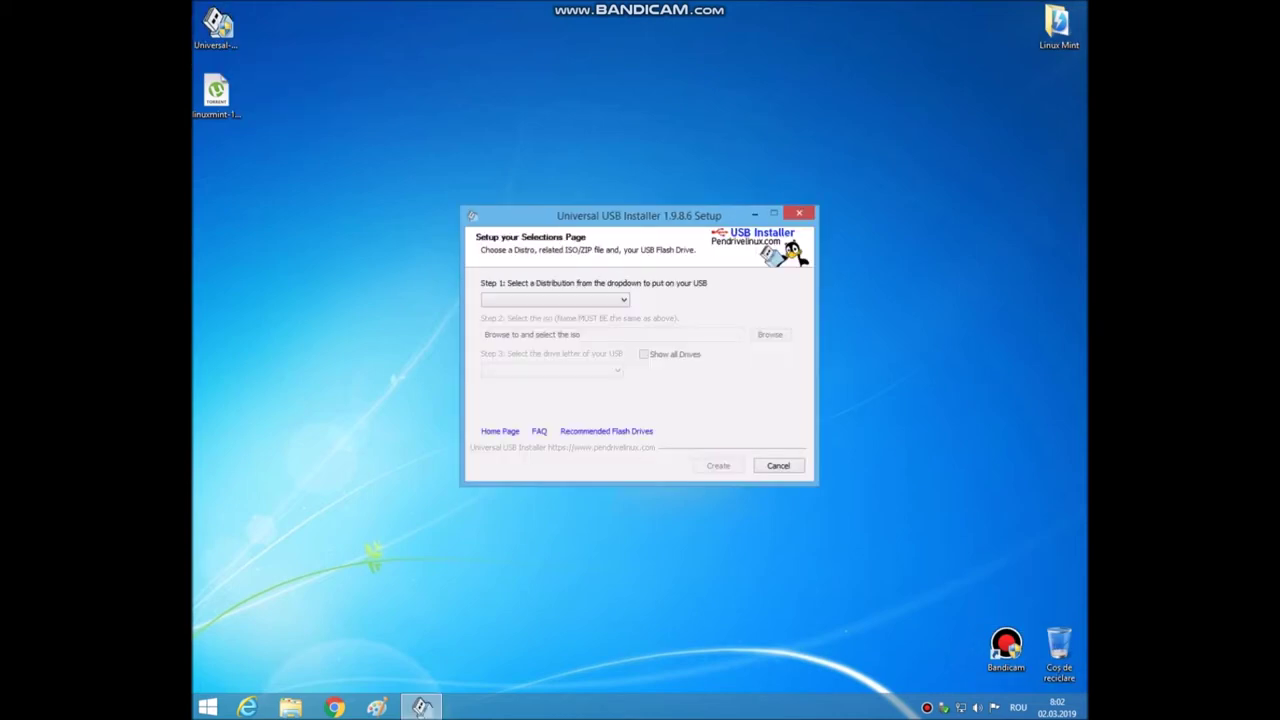
key(alt+Down)
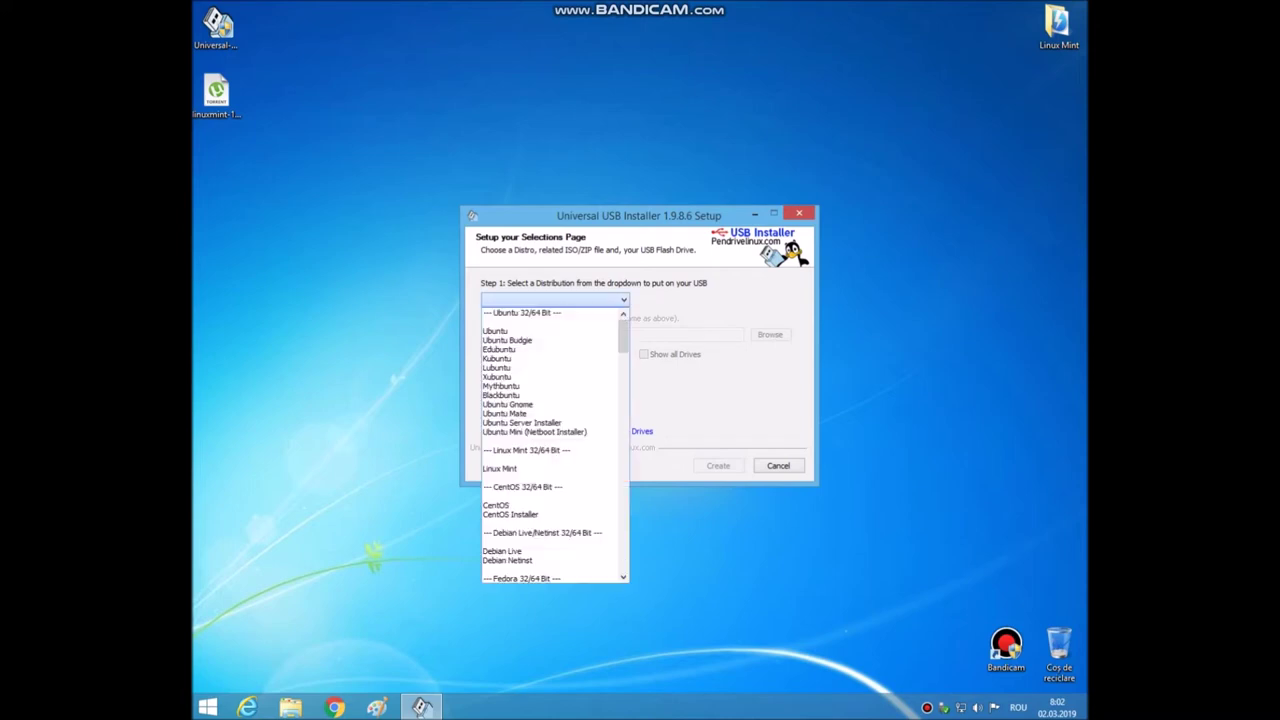
key(Down)
key(Down)
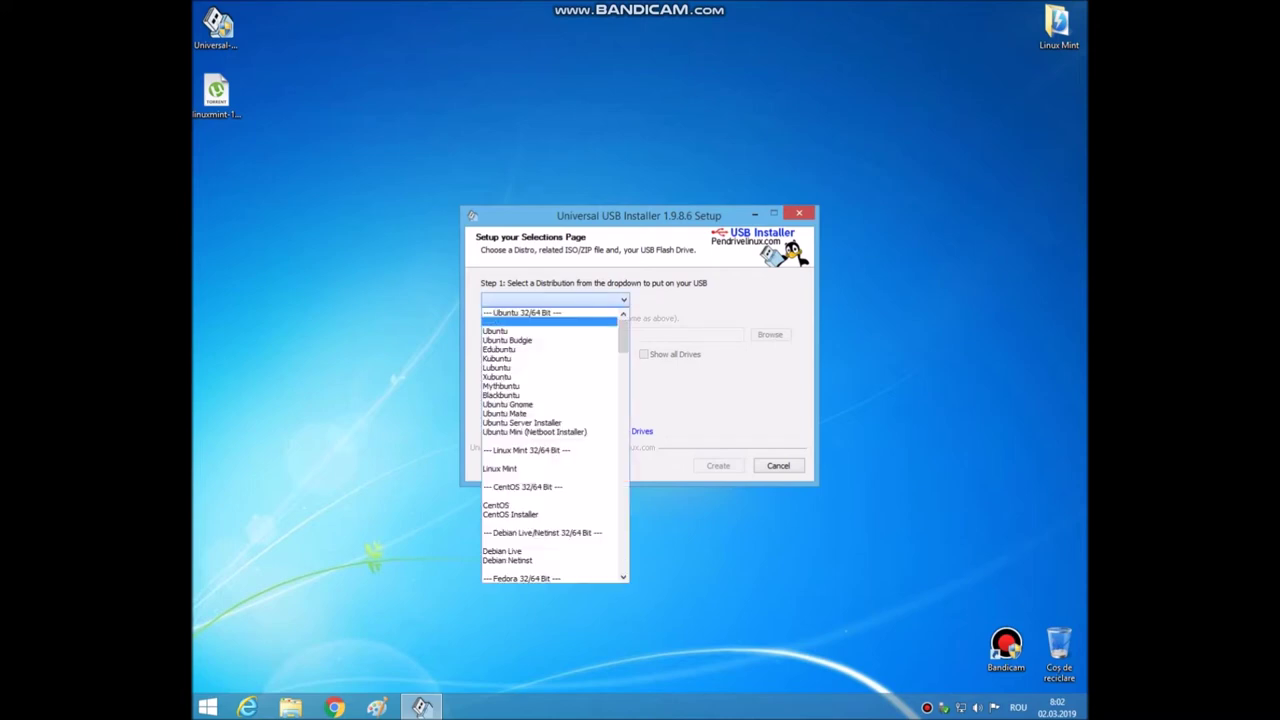
key(Down)
key(Down)
key(Down)
key(Down)
key(Down)
key(Down)
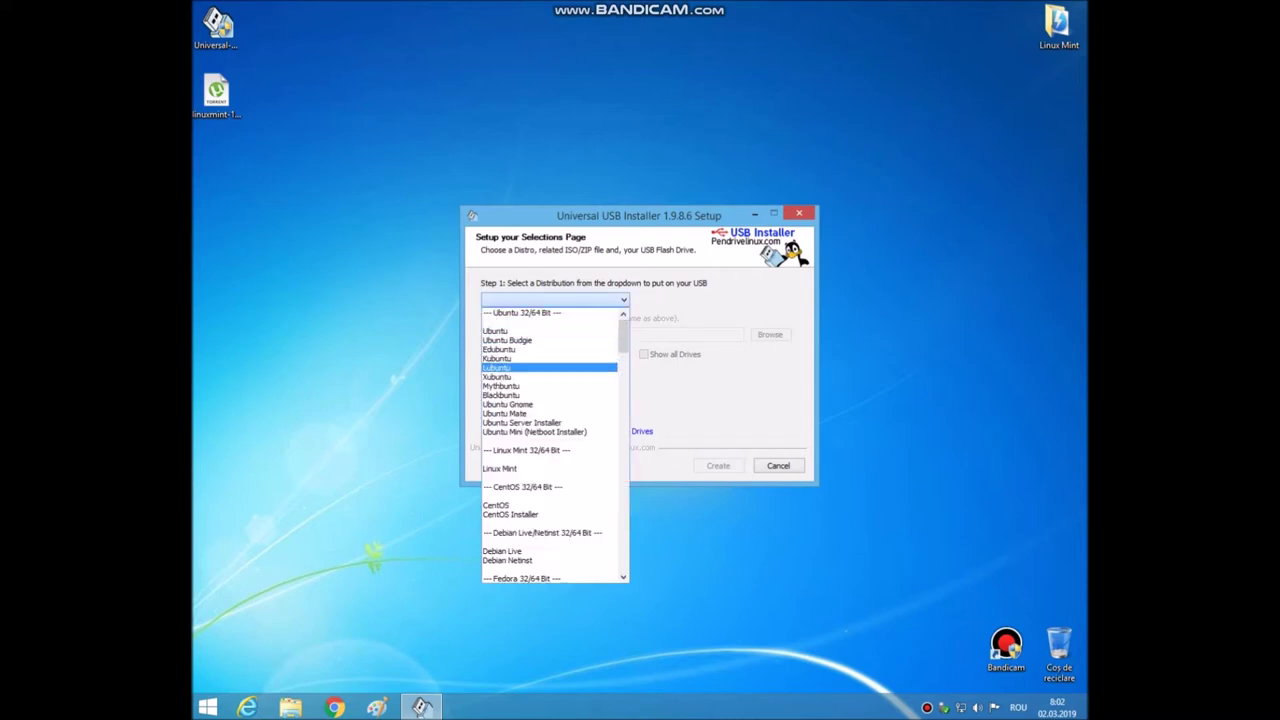
key(Up)
key(Up)
key(Up)
key(Up)
key(Up)
key(Up)
key(Up)
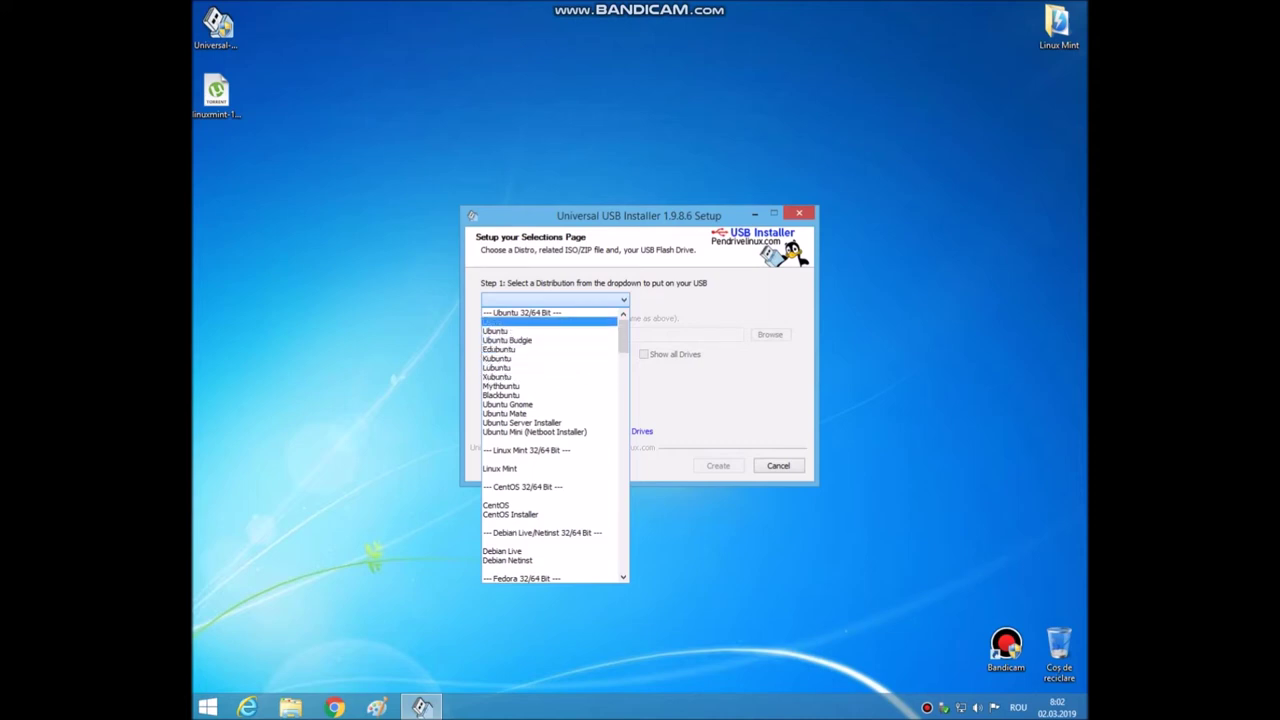
key(Return)
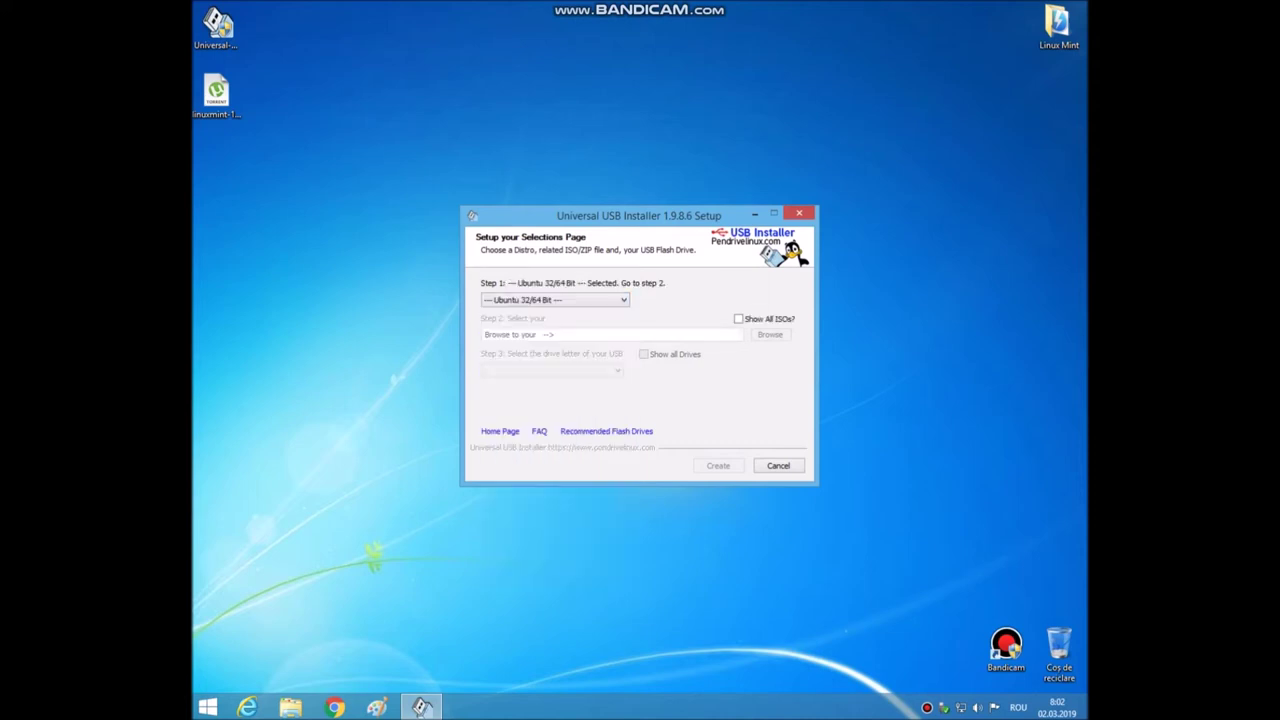
Step: Enable showing all ISOs and choose Linux Mint as the distribution to put on the USB drive
click(738, 318)
key(alt+Down)
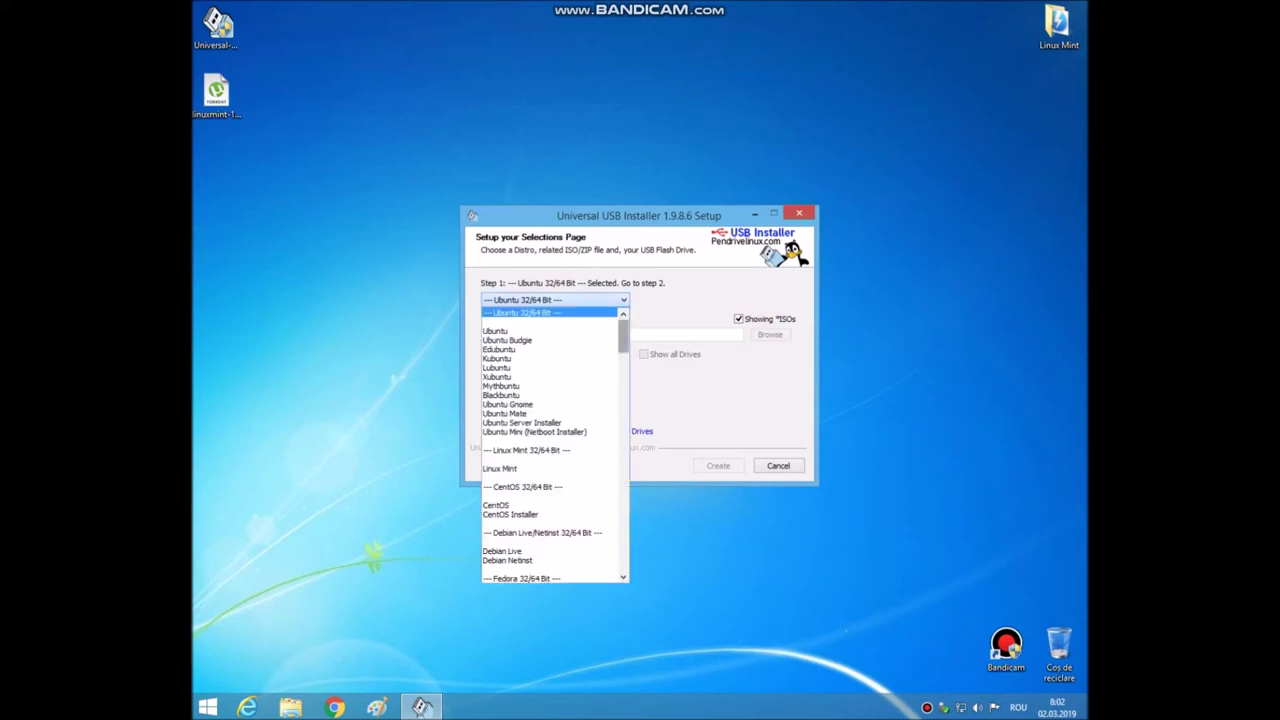
scroll(623, 335, down, 1)
key(Down)
key(Down)
key(Down)
key(Down)
key(Down)
key(Down)
key(Down)
key(Down)
key(Down)
key(Down)
key(Down)
key(Down)
key(Down)
key(Down)
key(Down)
key(Down)
key(Down)
key(Return)
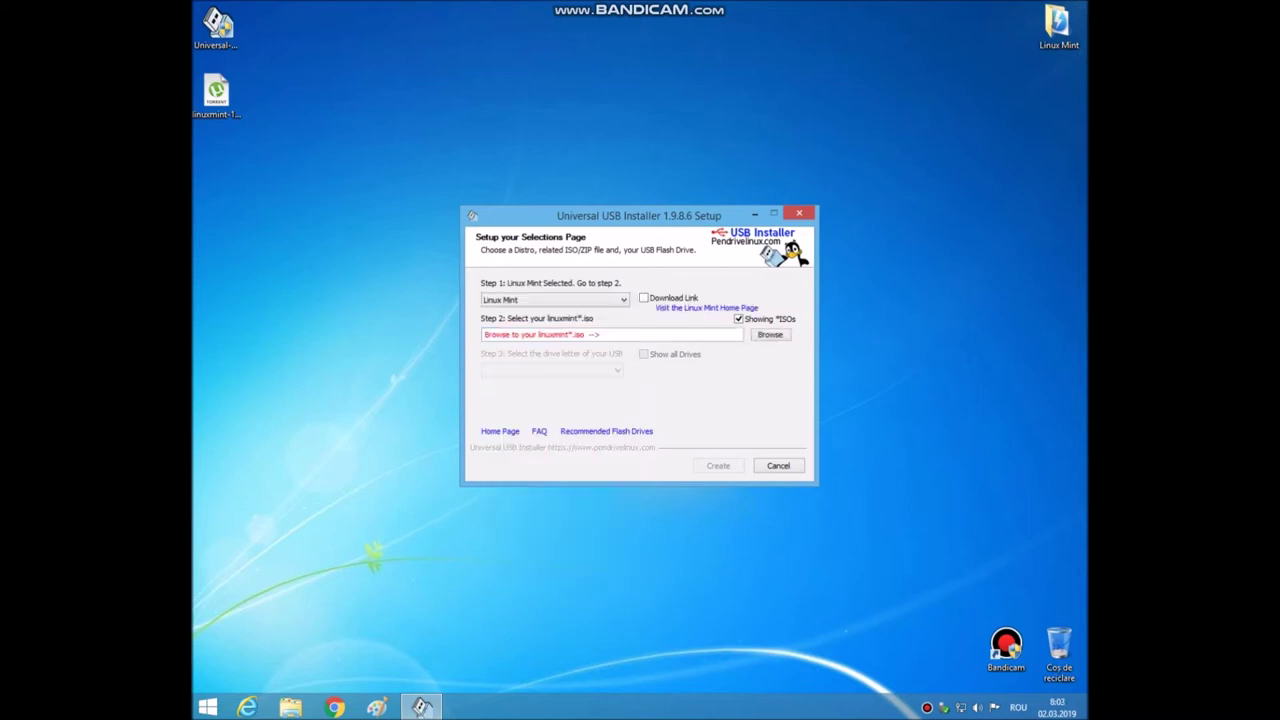
Step: Select the linuxmint-19.1-cinnamon-64bit ISO from the Linux Mint folder on the desktop as the source image
key(Return)
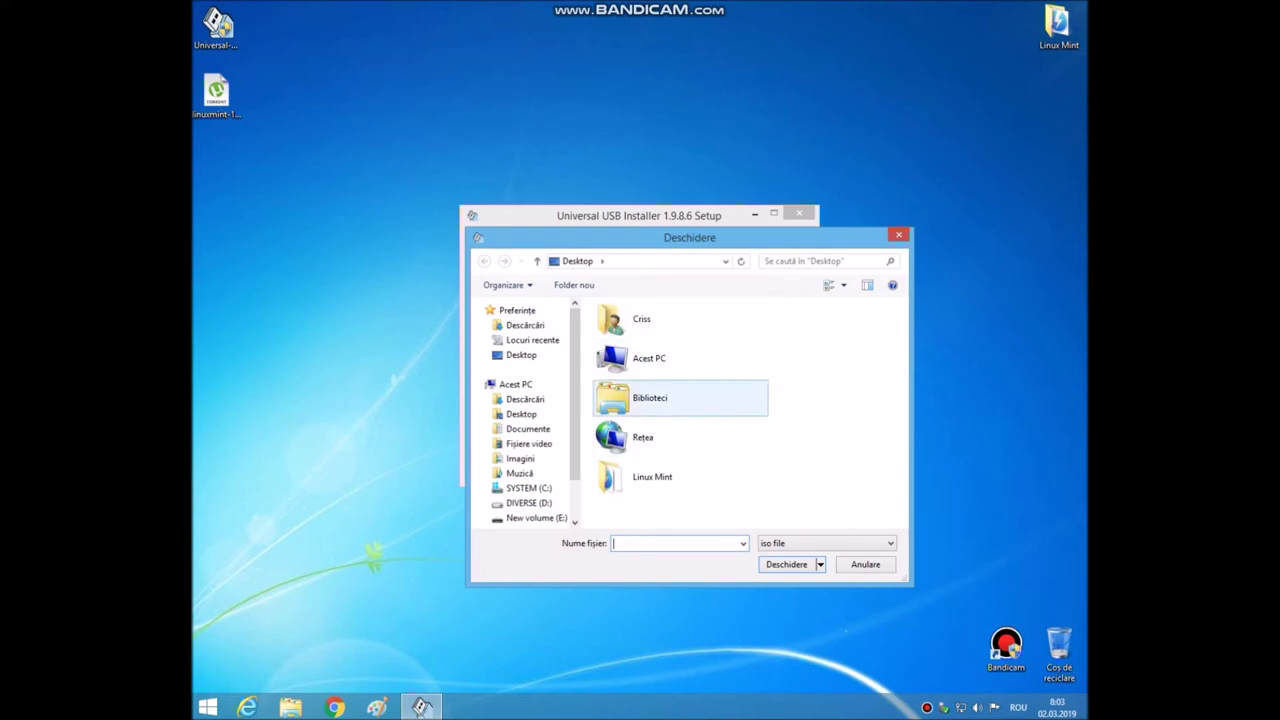
click(521, 414)
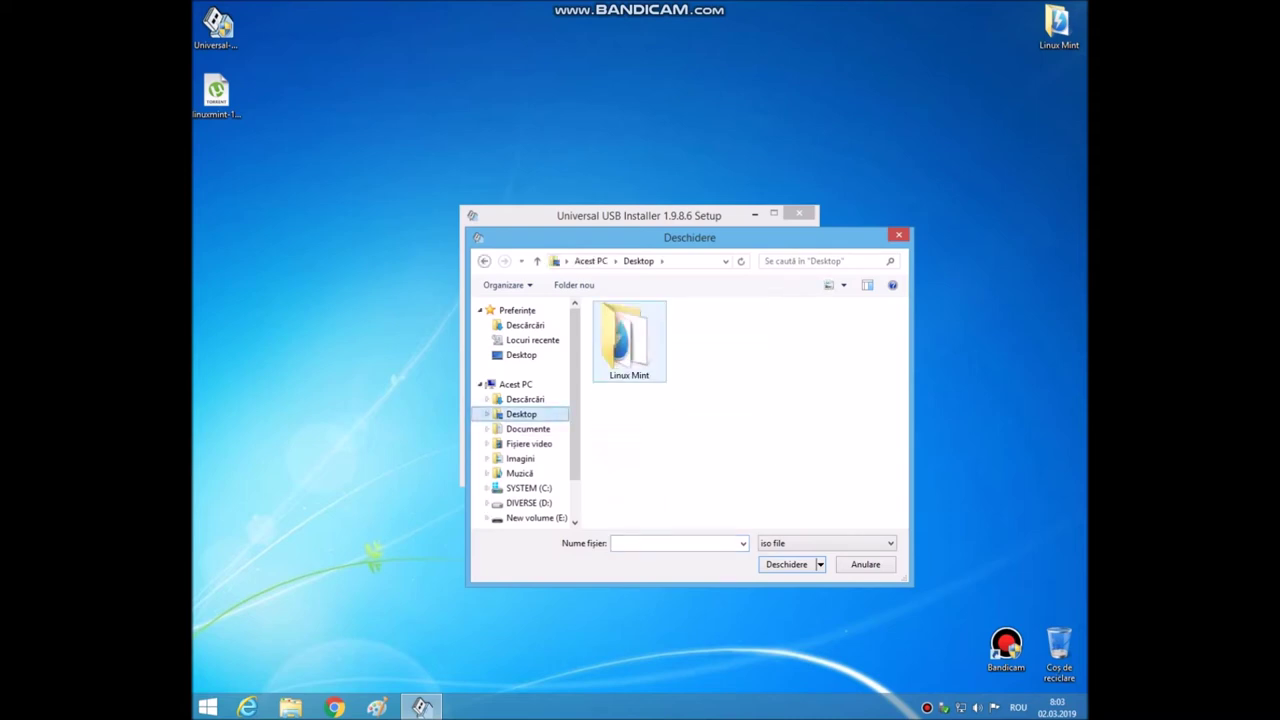
double_click(629, 340)
click(668, 326)
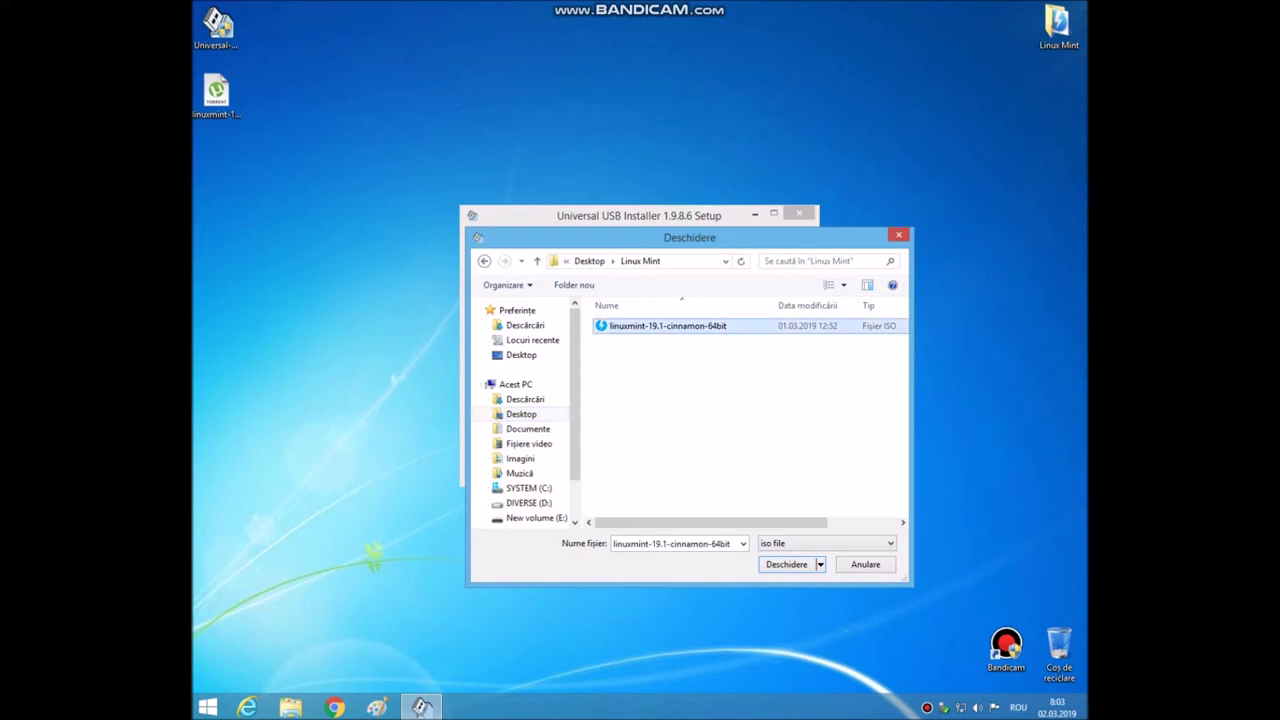
click(786, 564)
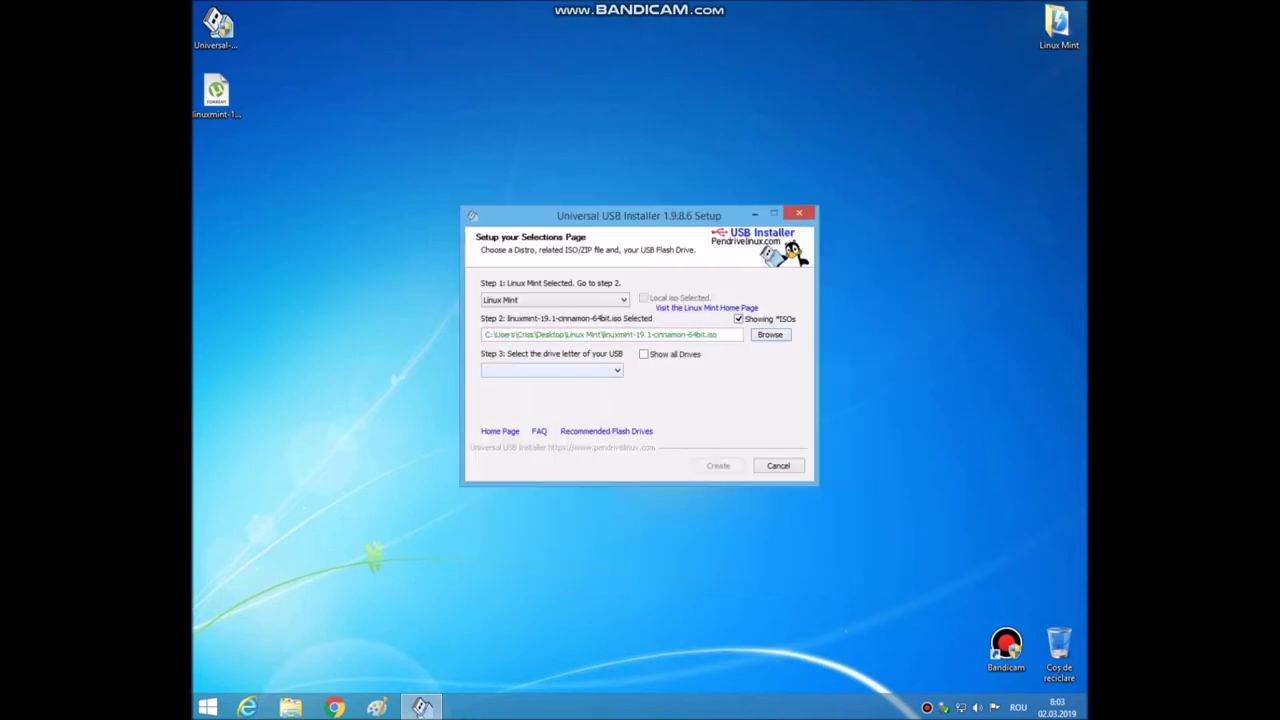
Step: Choose the 14GB drive E: as the USB target and enable its Fat32 formatting
click(551, 370)
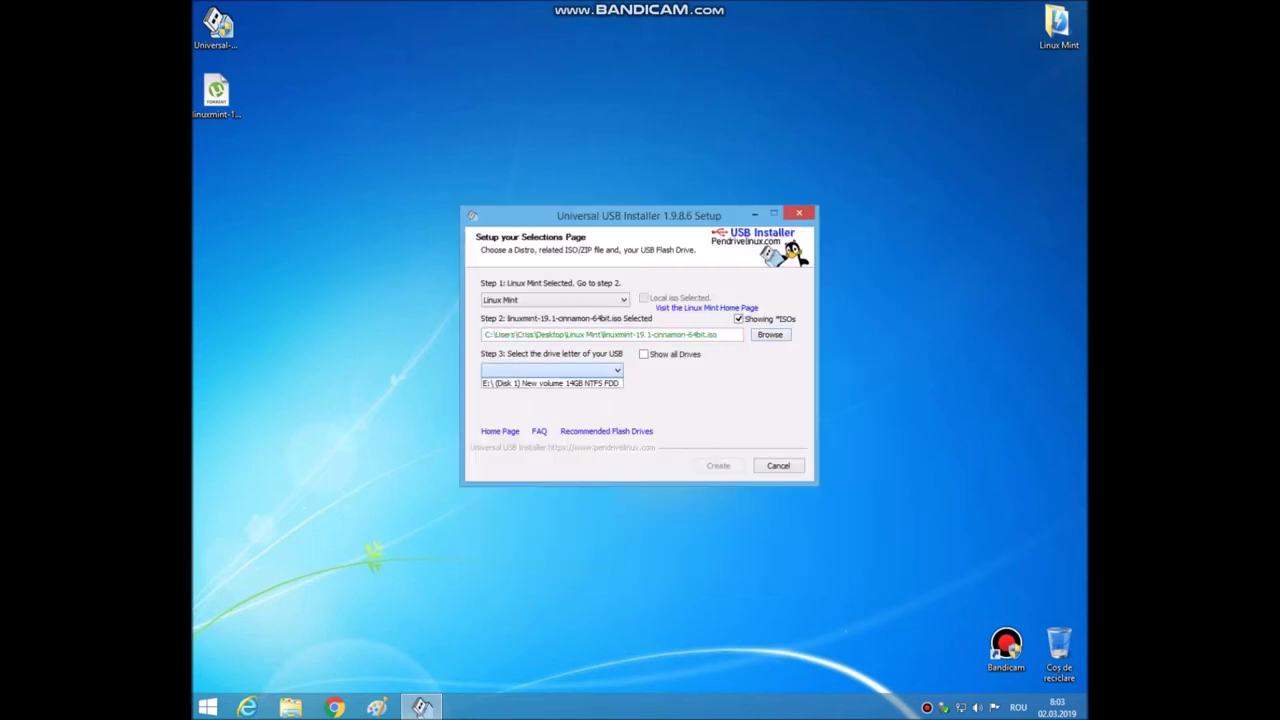
click(550, 383)
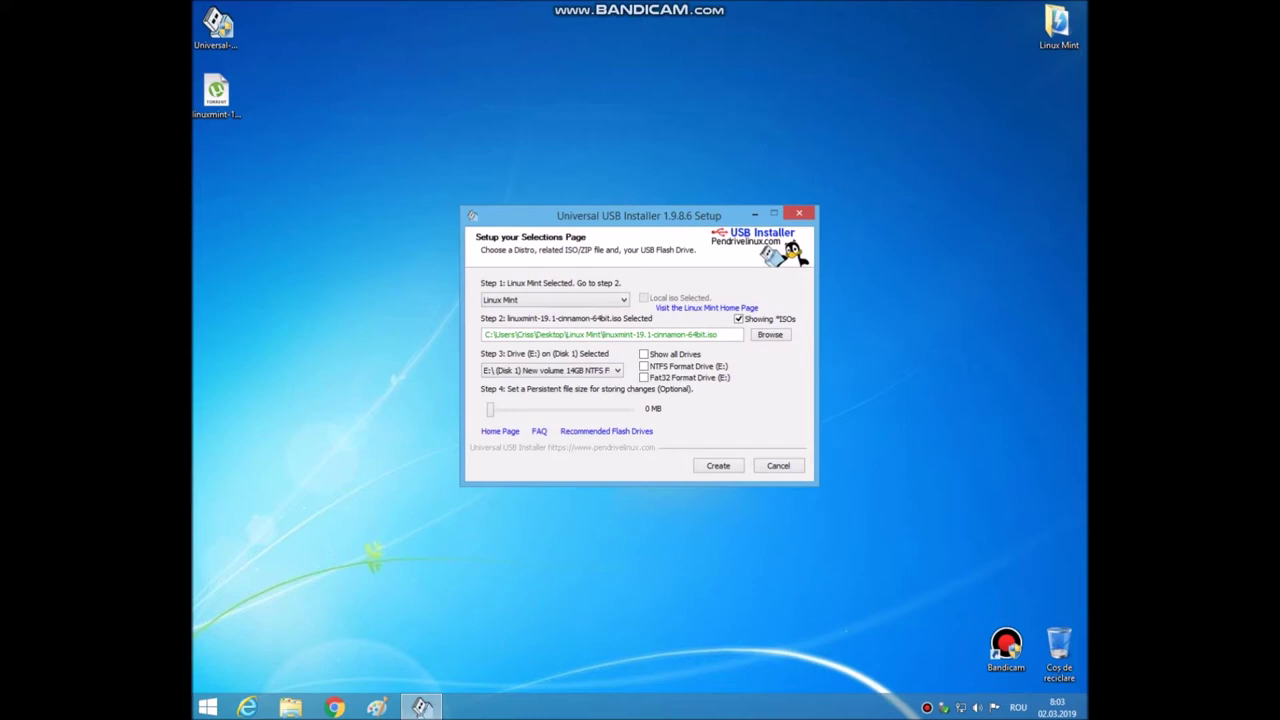
click(644, 377)
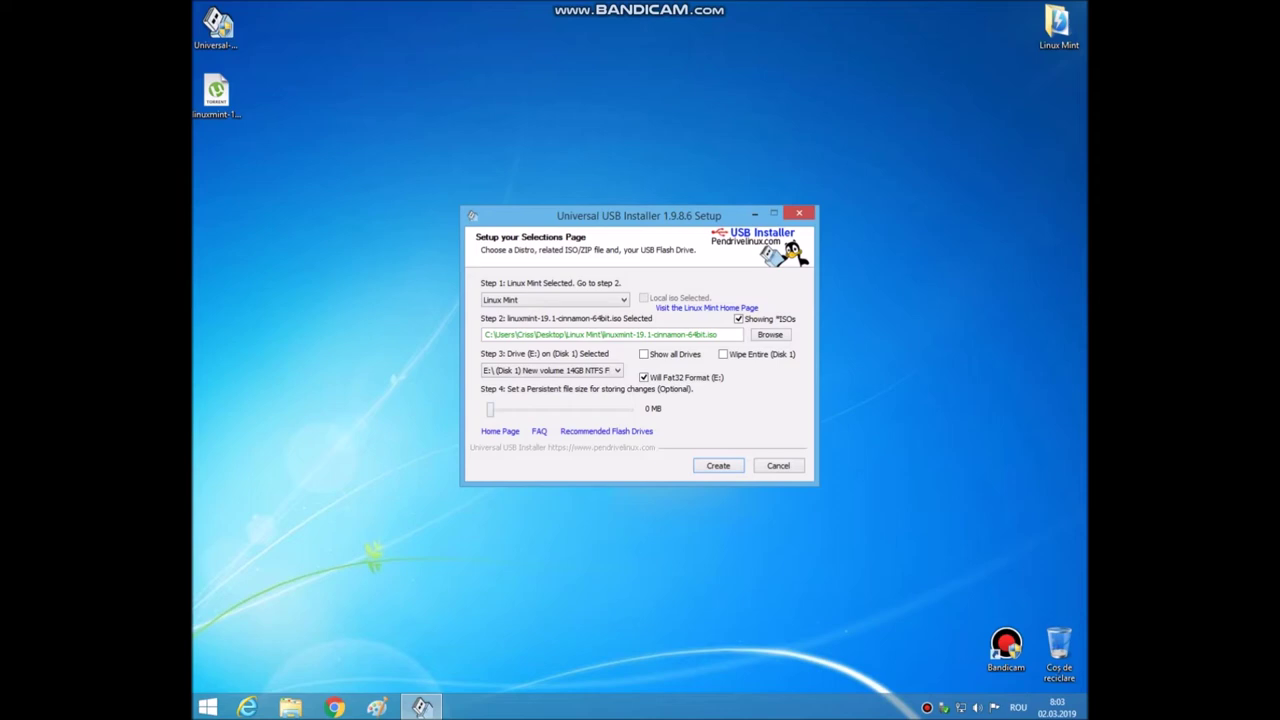
Step: Raise the persistent file size to its maximum, then create the bootable USB and agree to erase drive E:
drag(490, 409, 629, 409)
click(718, 465)
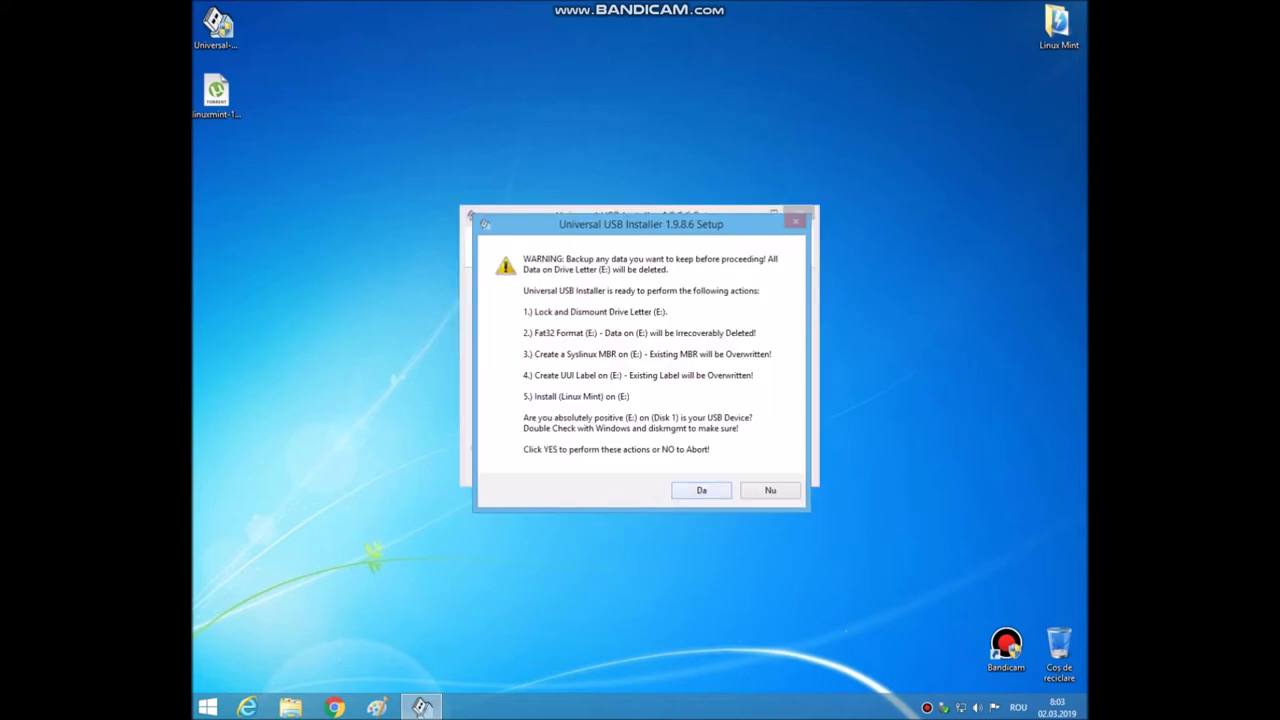
key(Return)
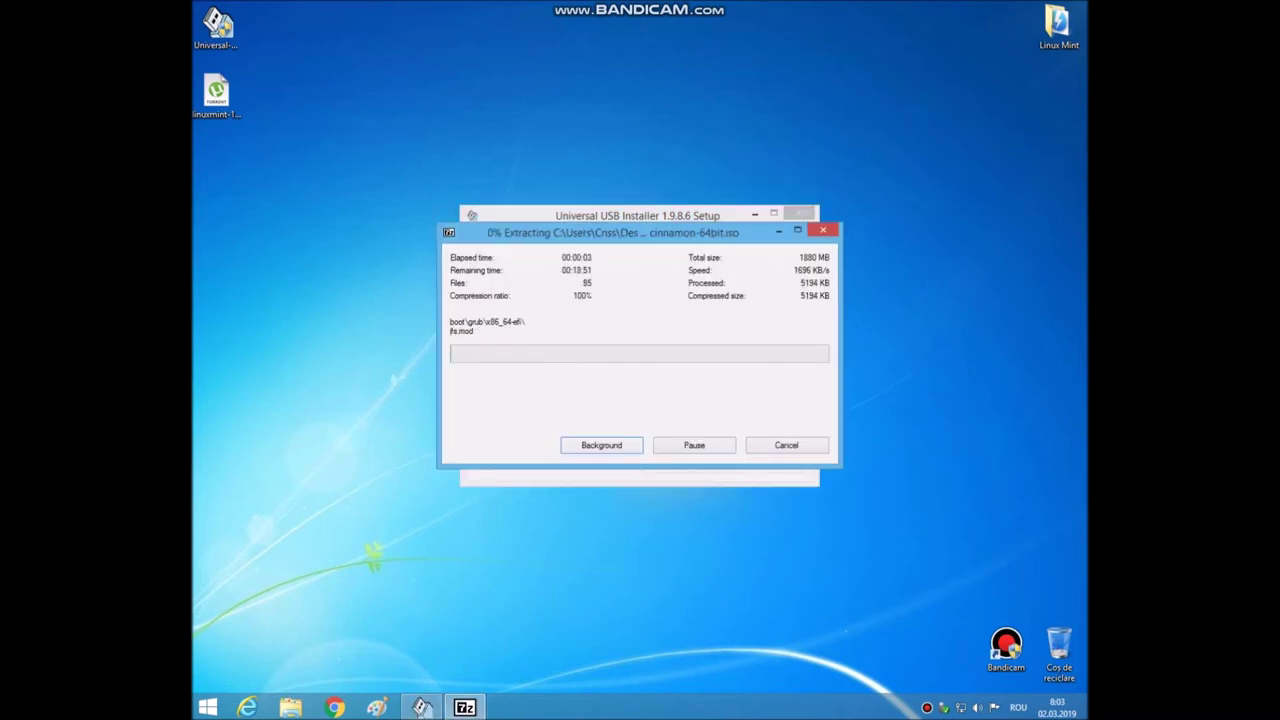
Step: Move the extraction and copy progress windows aside to view the installer's progress log
drag(600, 232, 388, 203)
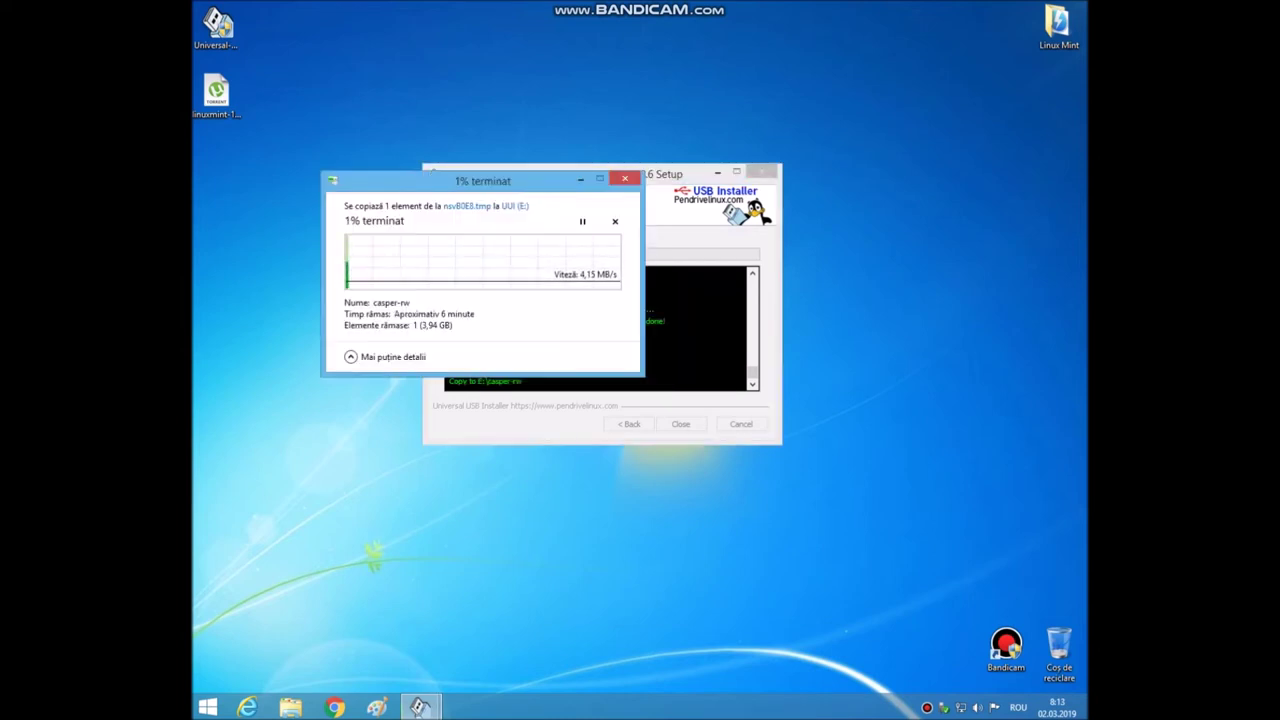
drag(483, 181, 701, 303)
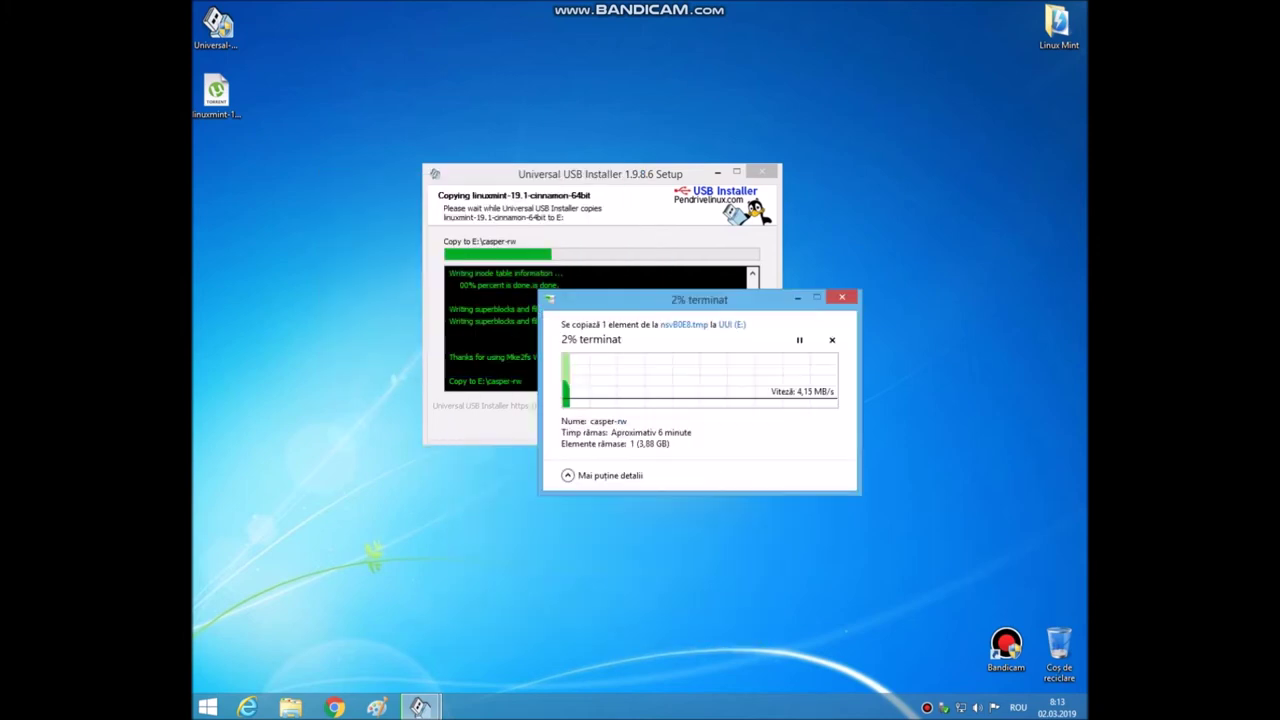